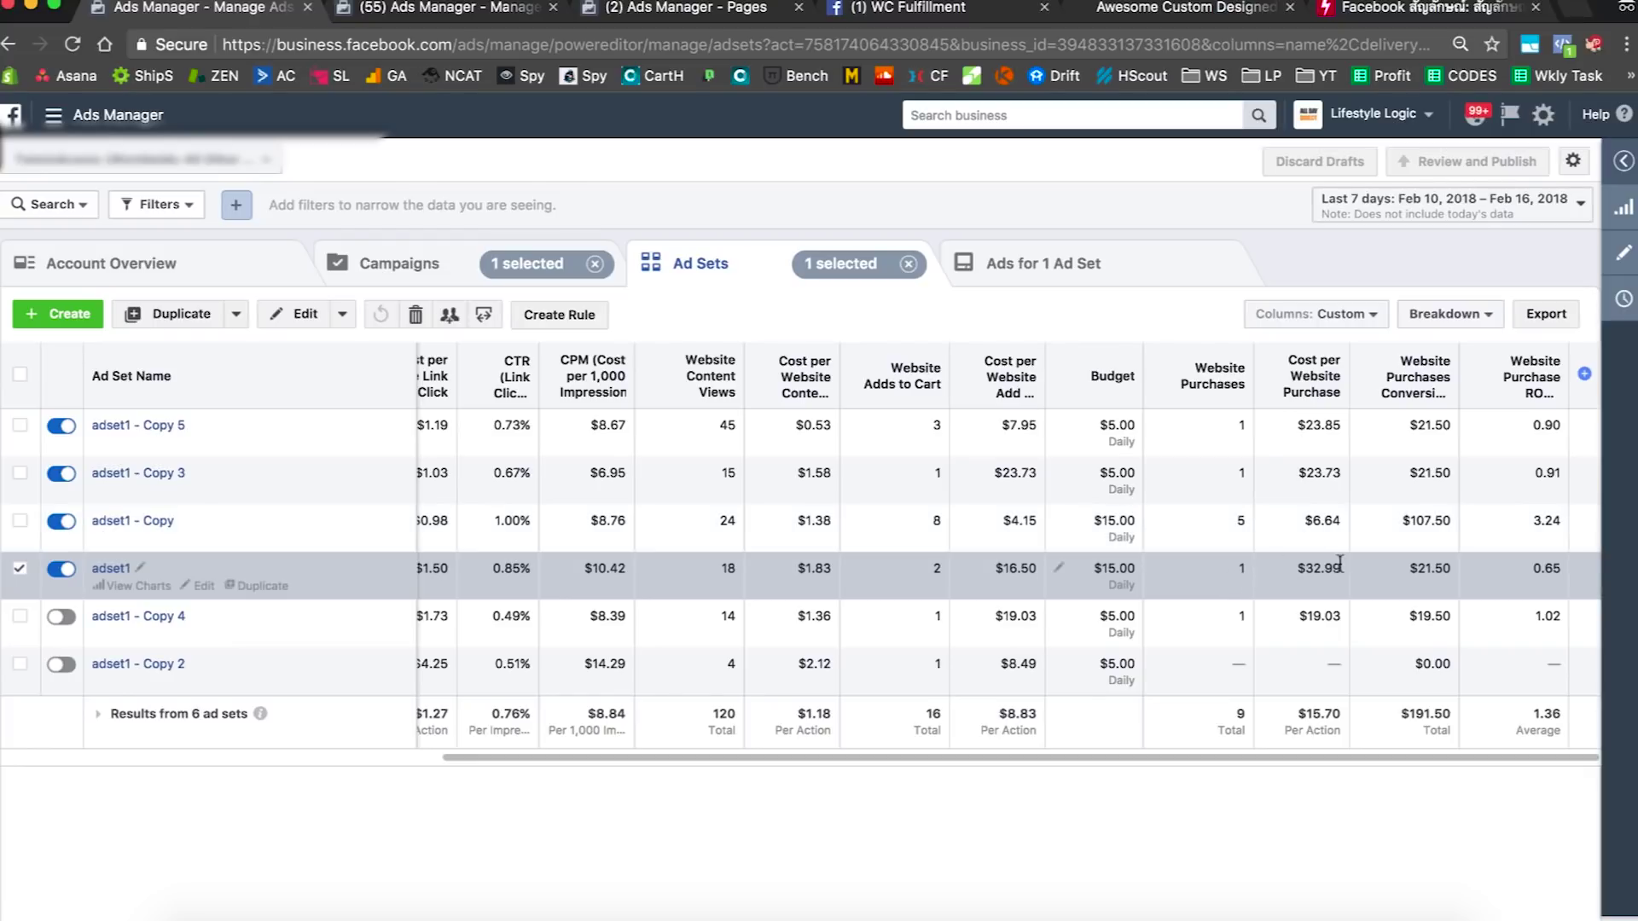
# Step: Review the ads inside adset1, then switch the adset1 ad set off
pyautogui.click(115, 569)
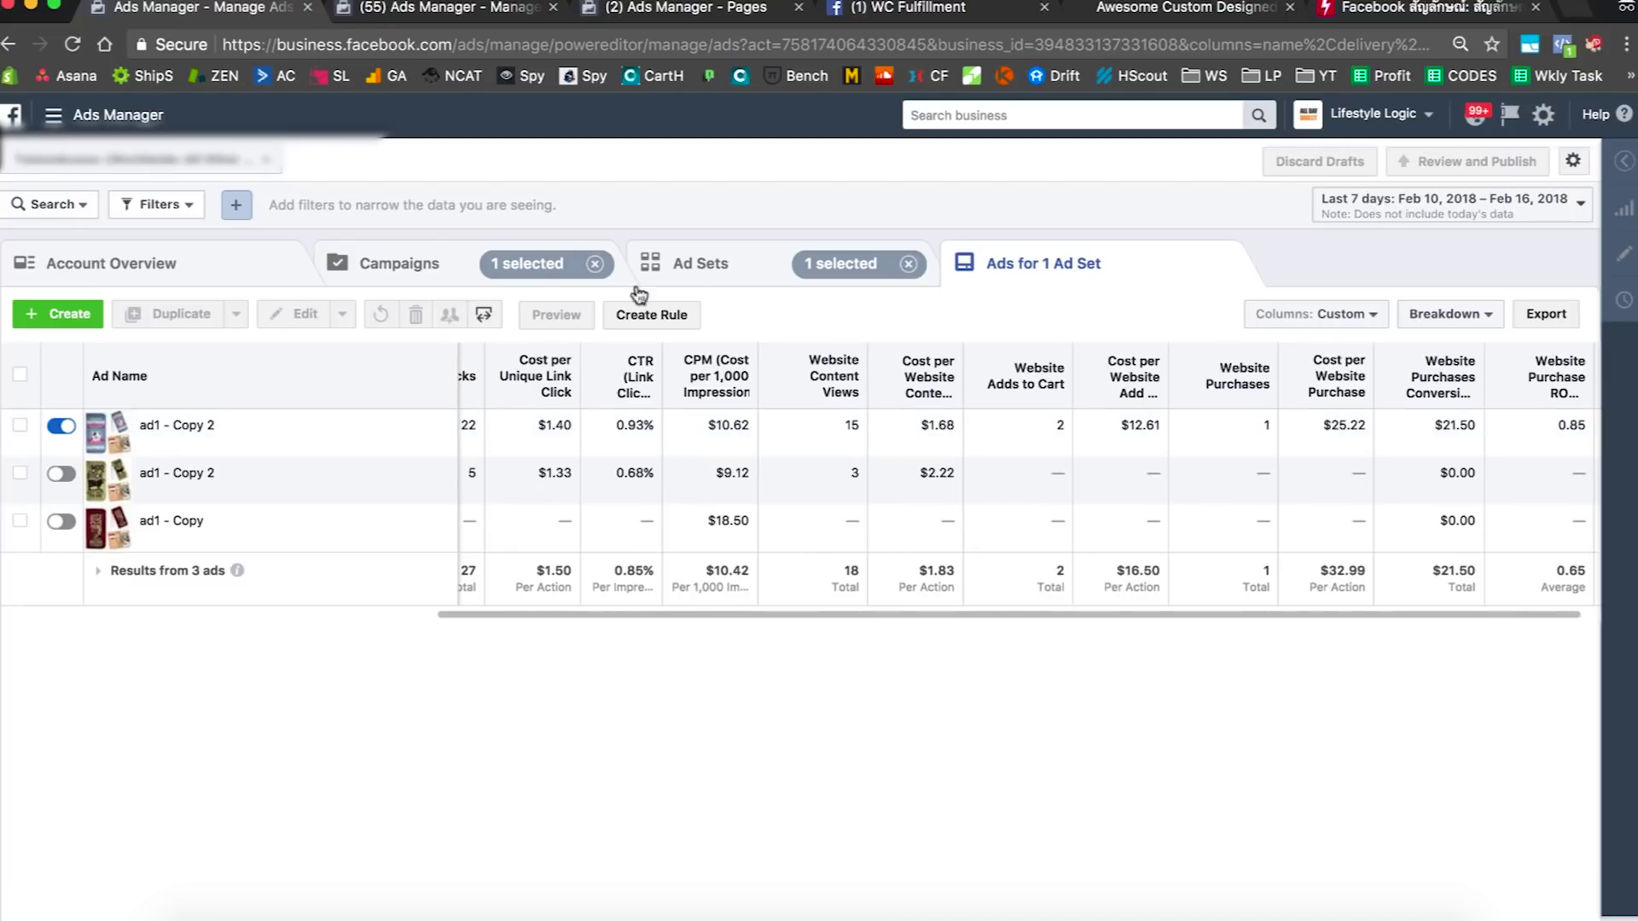
pyautogui.click(698, 265)
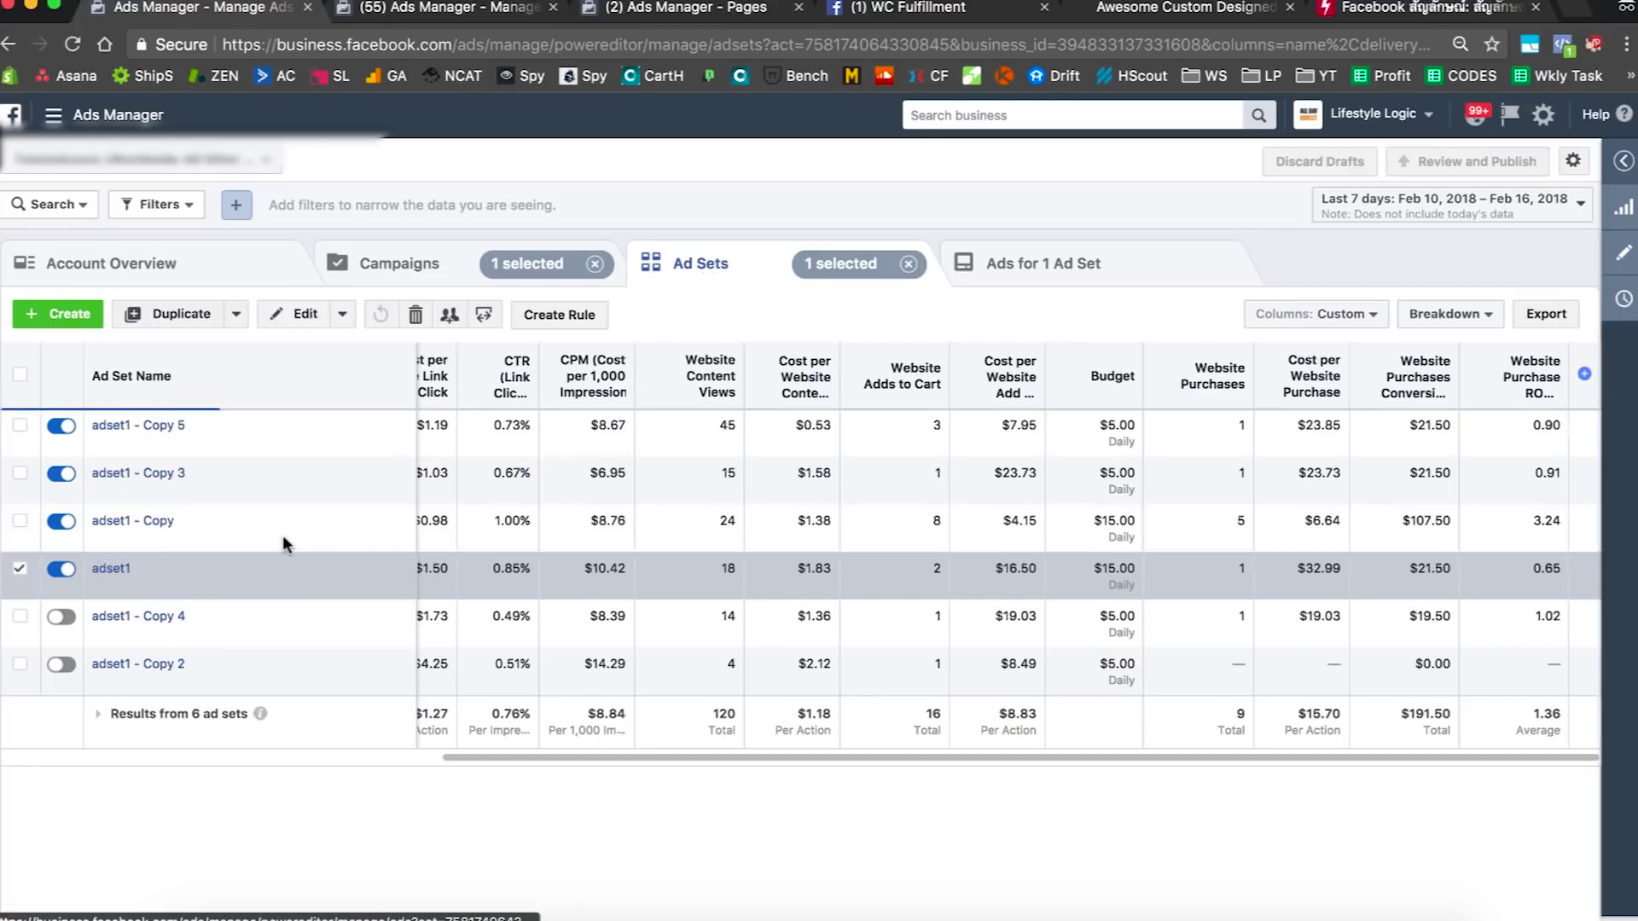
pyautogui.click(62, 568)
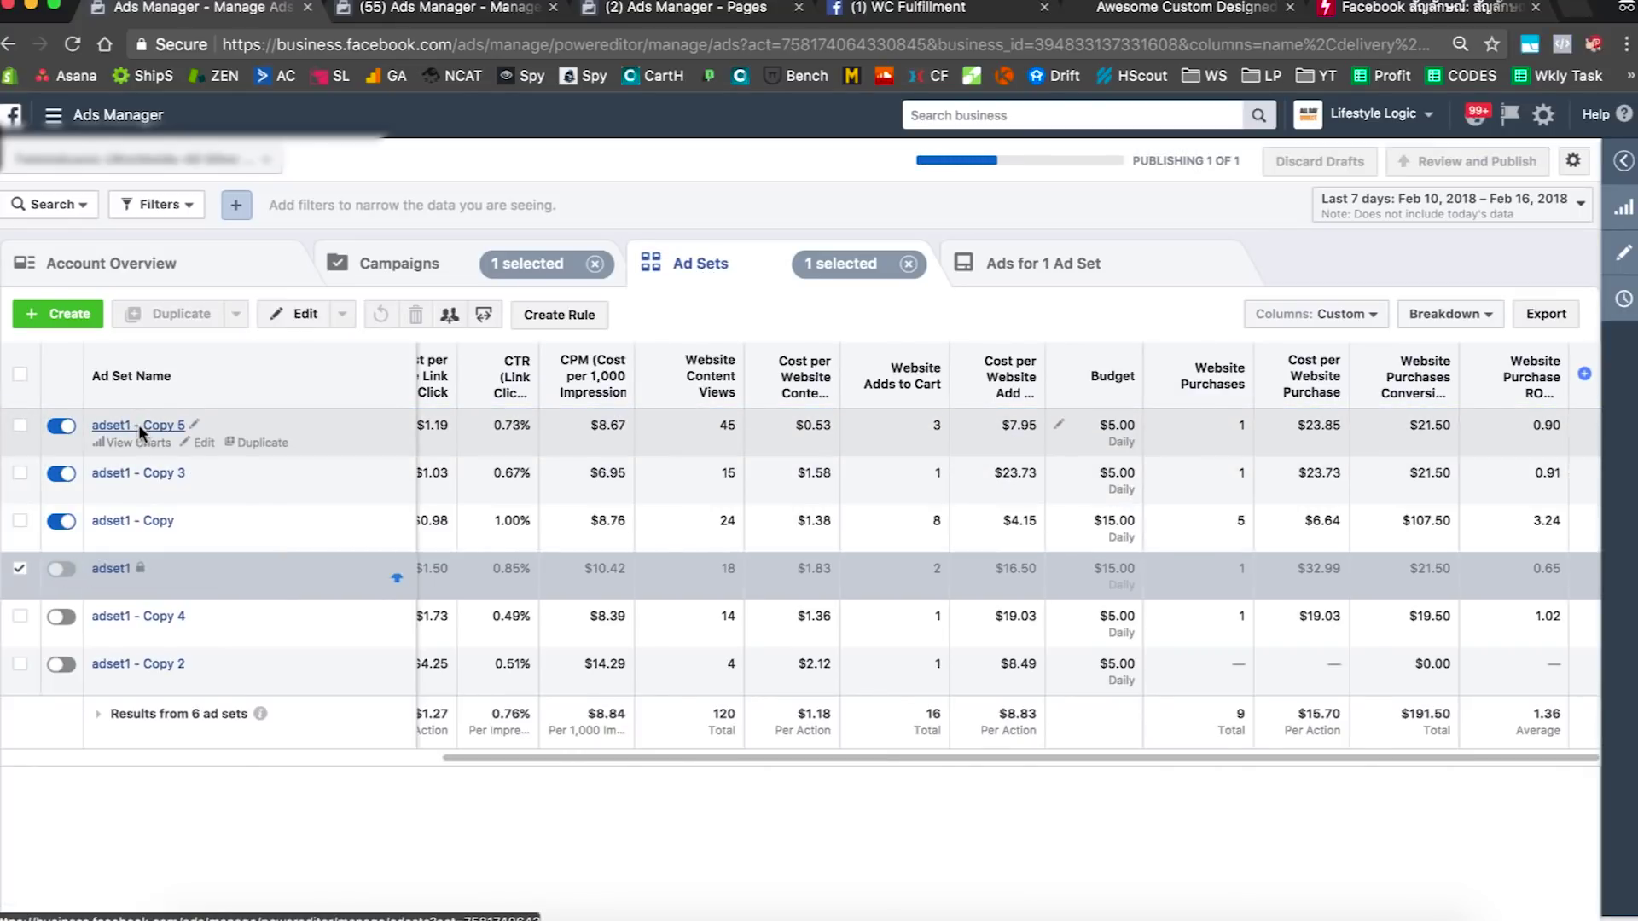
# Step: Review adset1 - Copy 5's ads, switch that ad set off, and view adset1 - Copy 3's ads
pyautogui.click(138, 423)
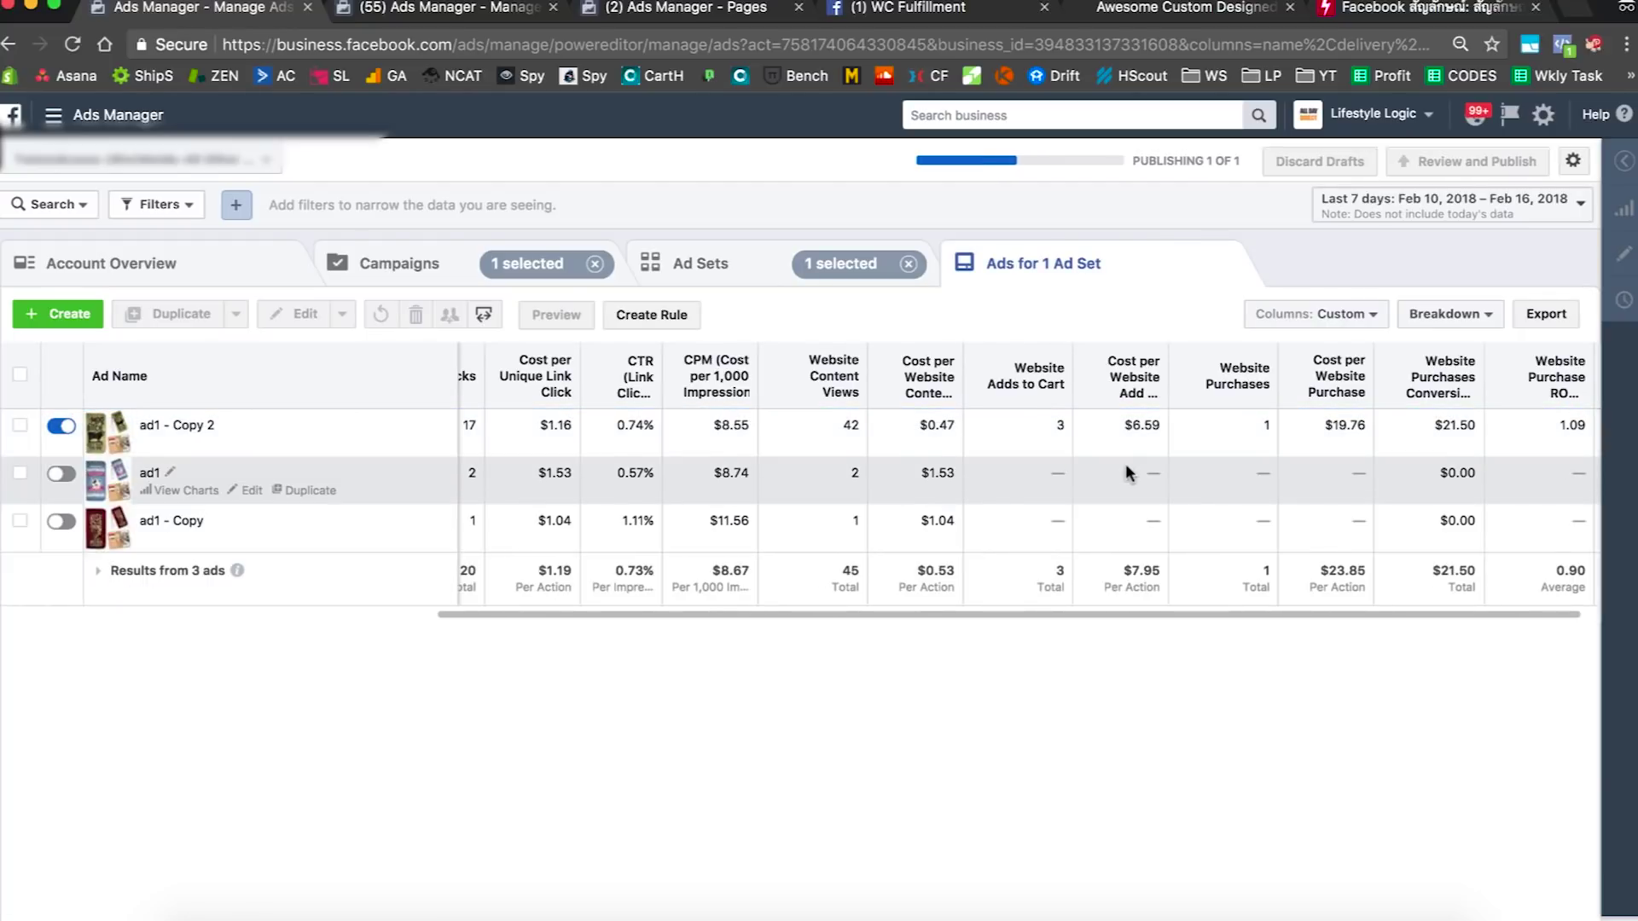
pyautogui.moveTo(1190, 436)
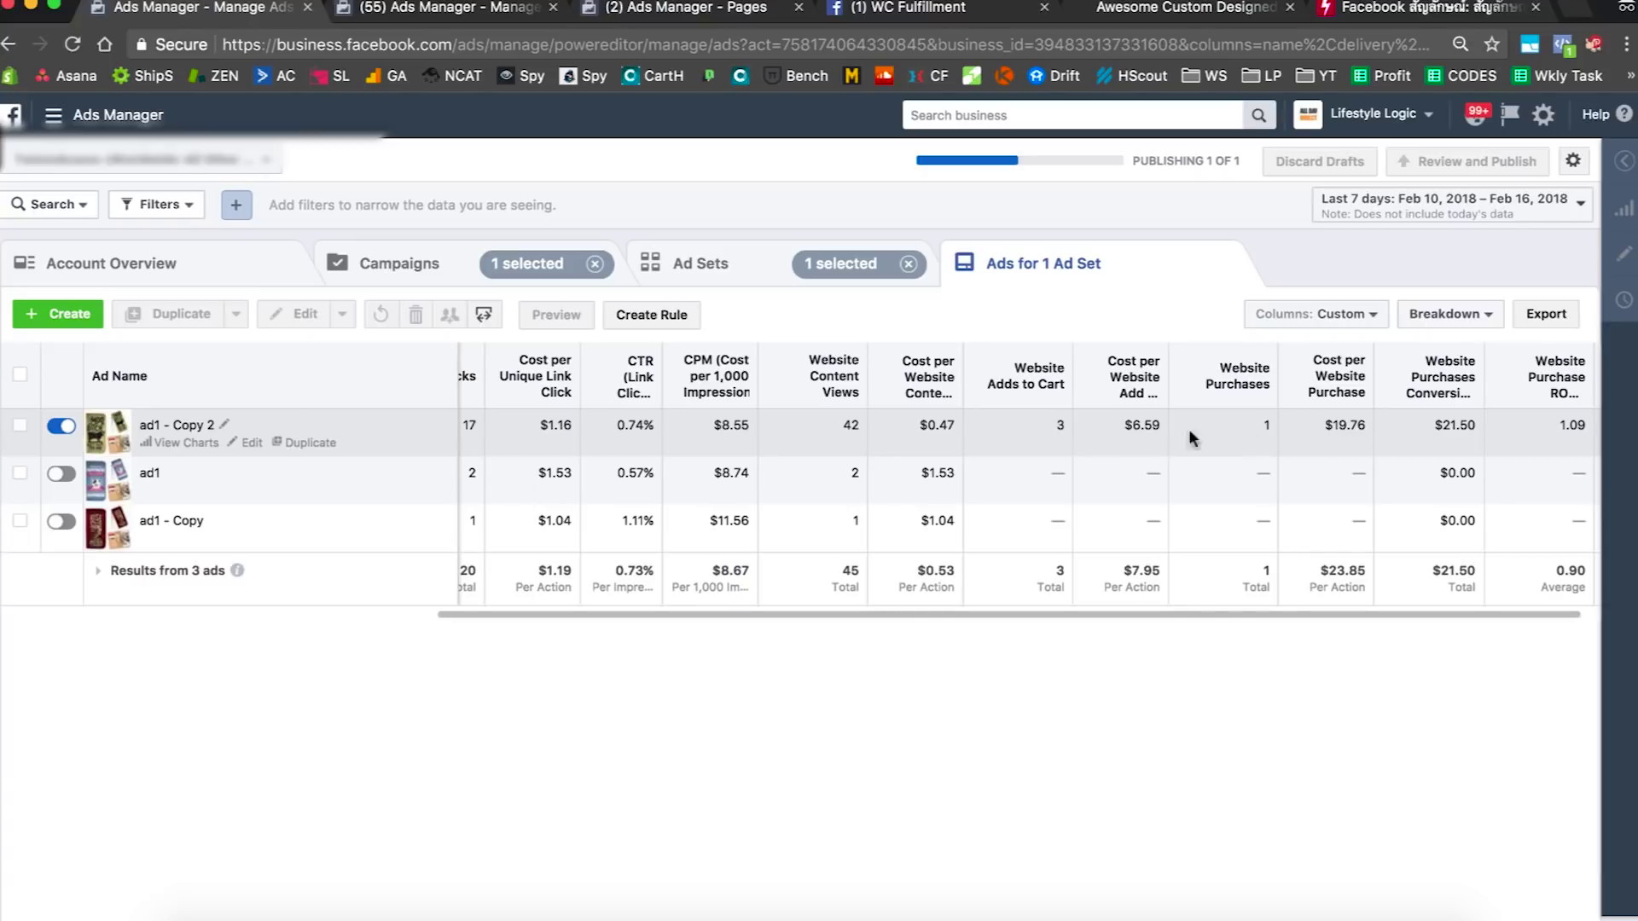
pyautogui.click(689, 266)
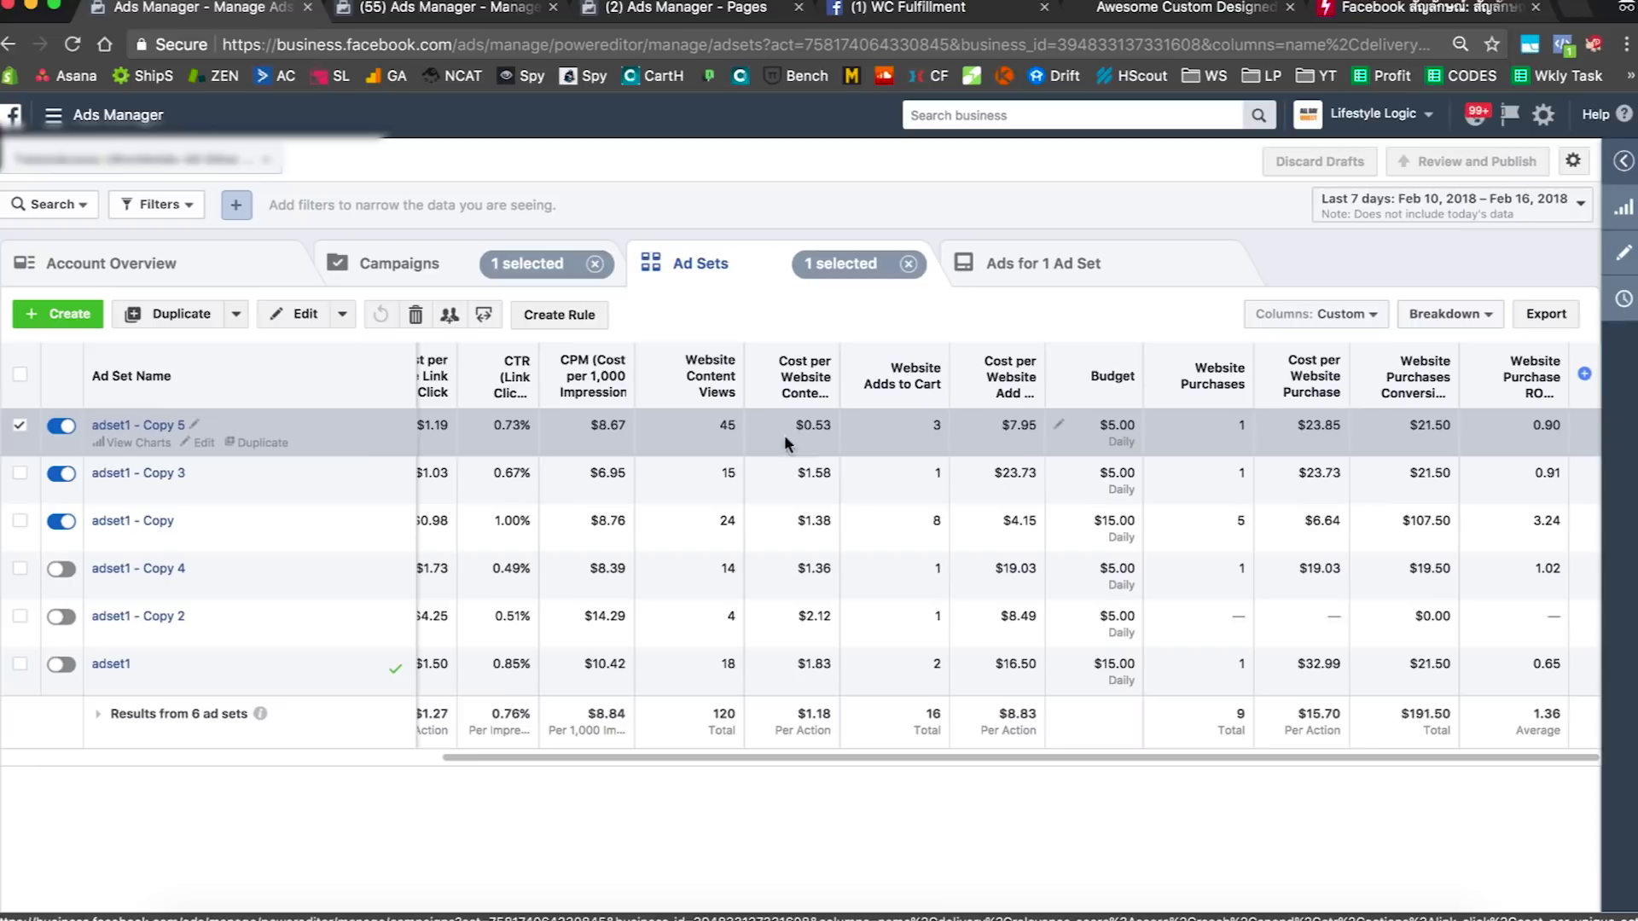
pyautogui.click(63, 427)
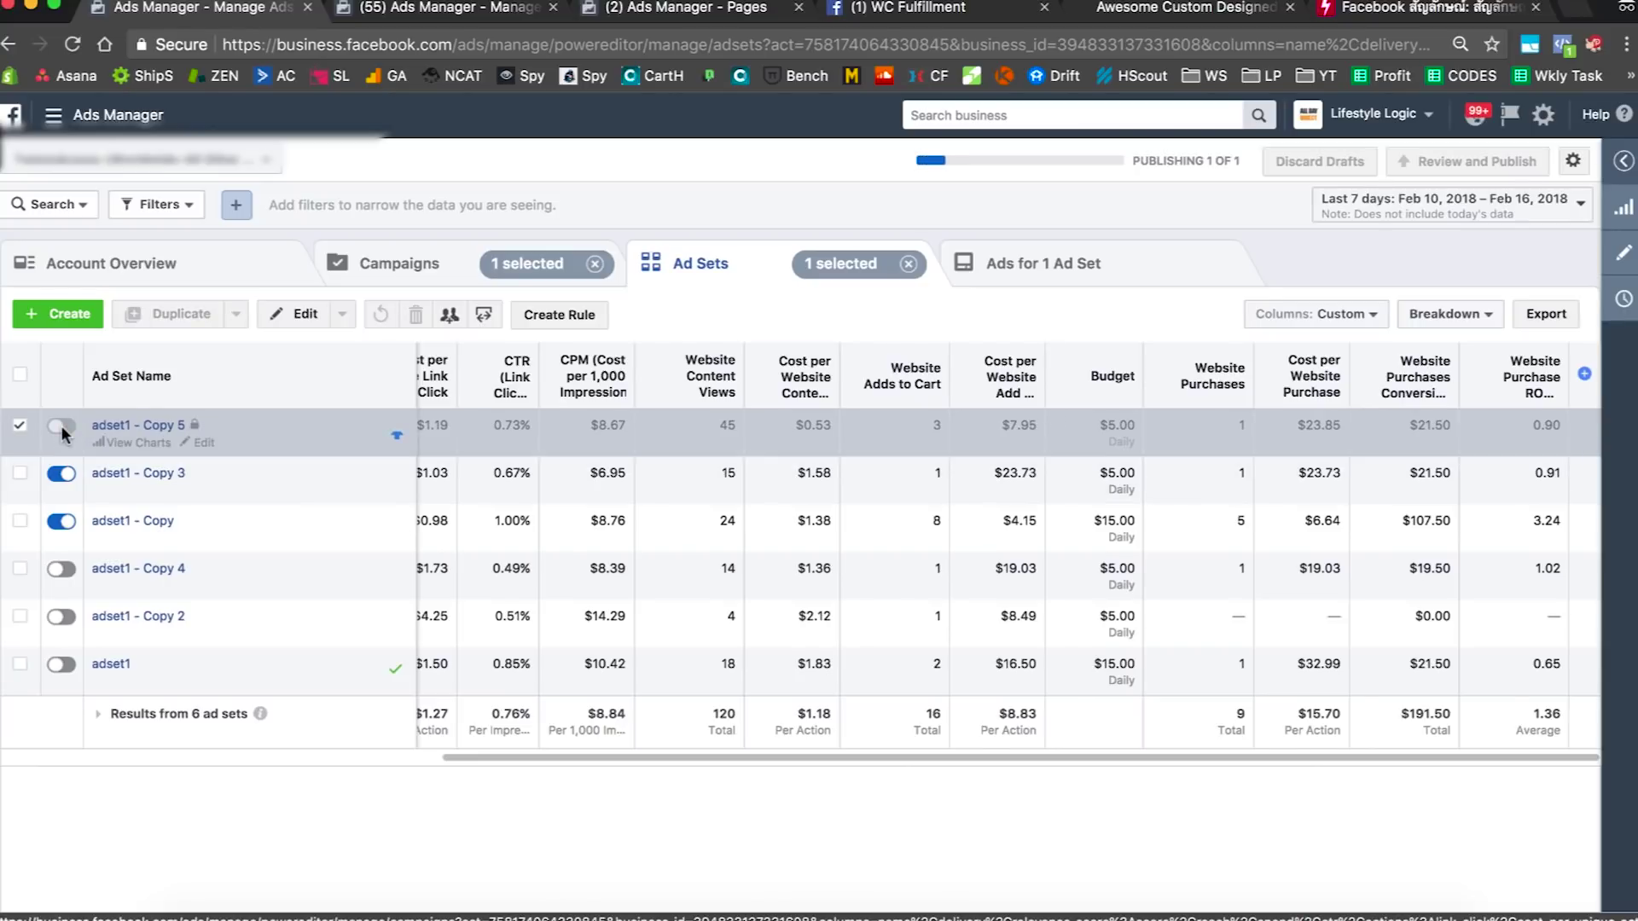
pyautogui.click(114, 473)
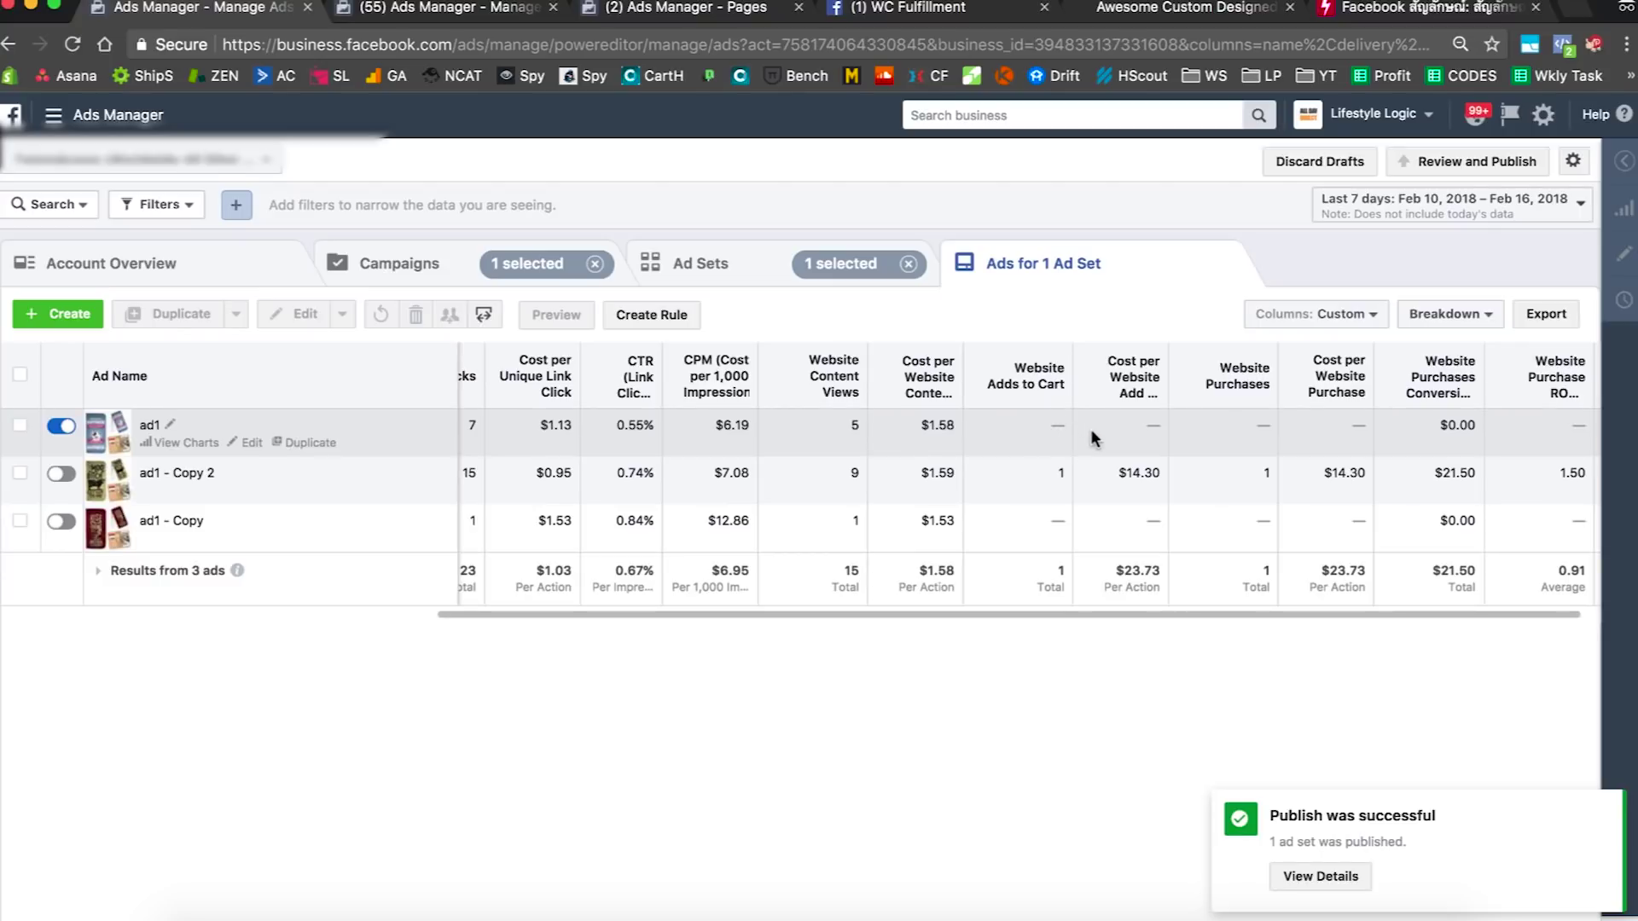
# Step: Turn off the adset1 - Copy 3 ad set and view the ads in adset1 - Copy
pyautogui.click(694, 262)
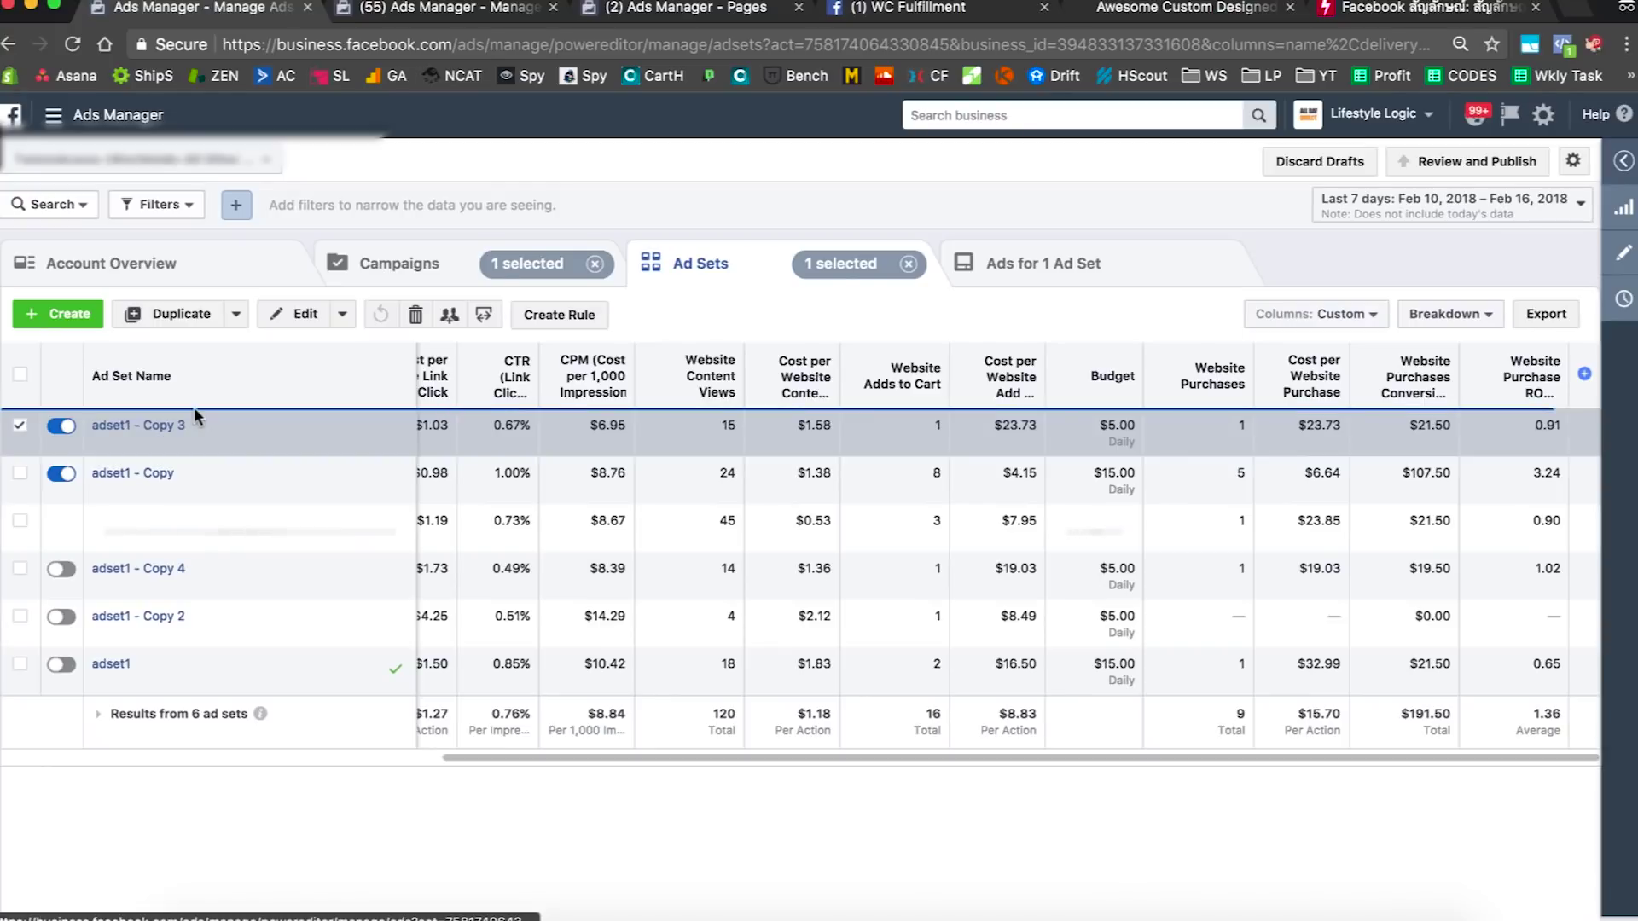
pyautogui.click(59, 426)
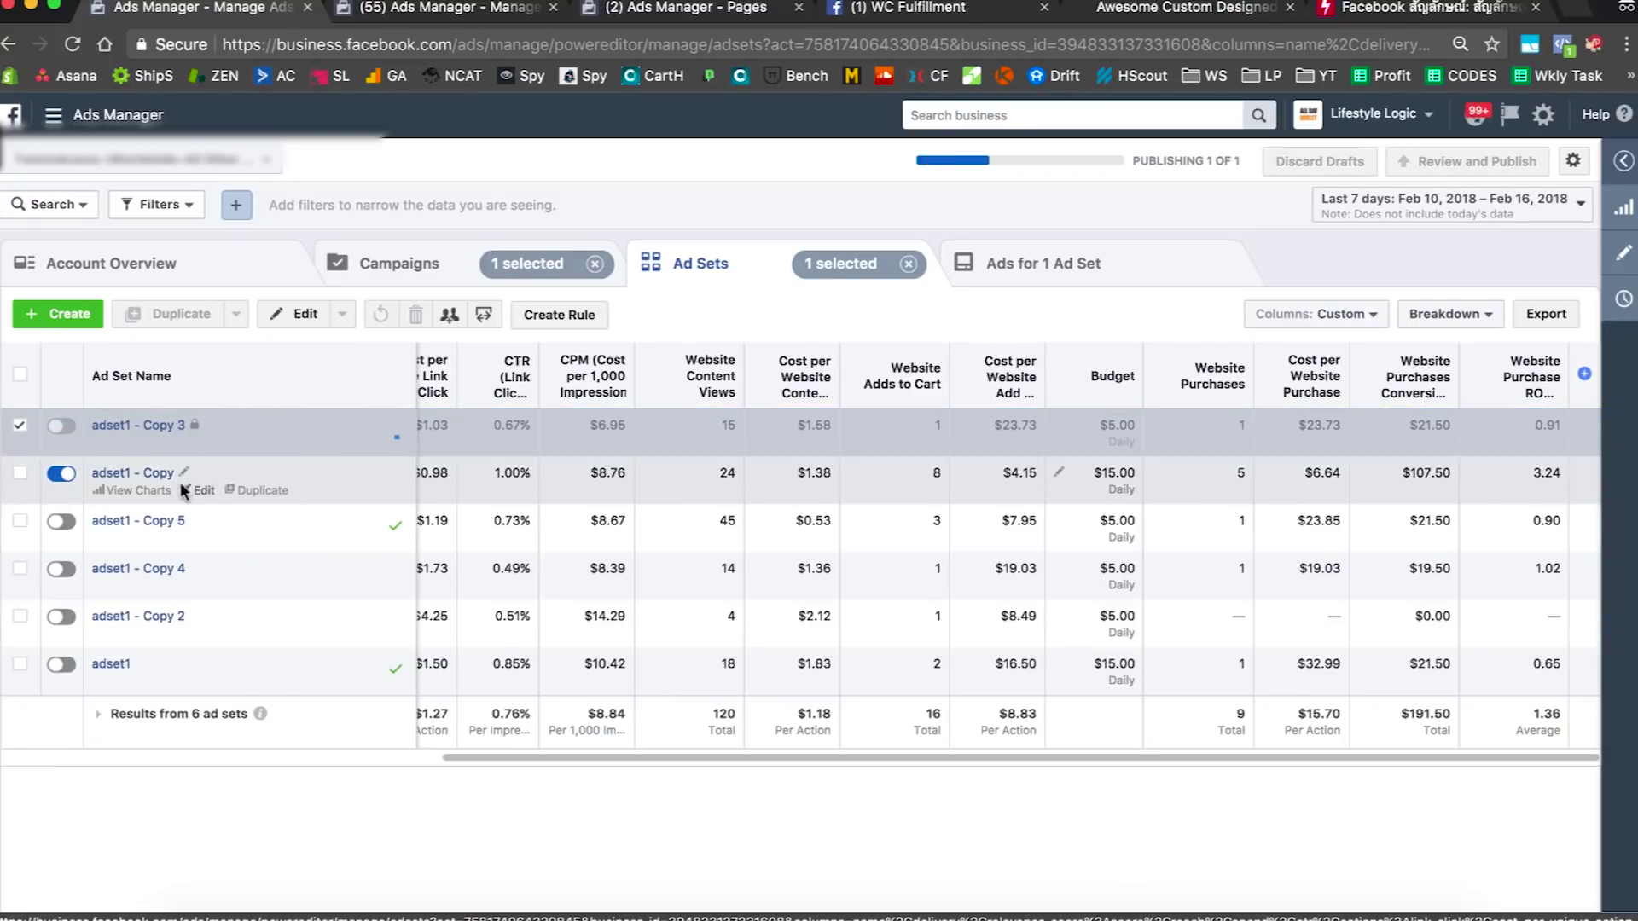
pyautogui.click(135, 474)
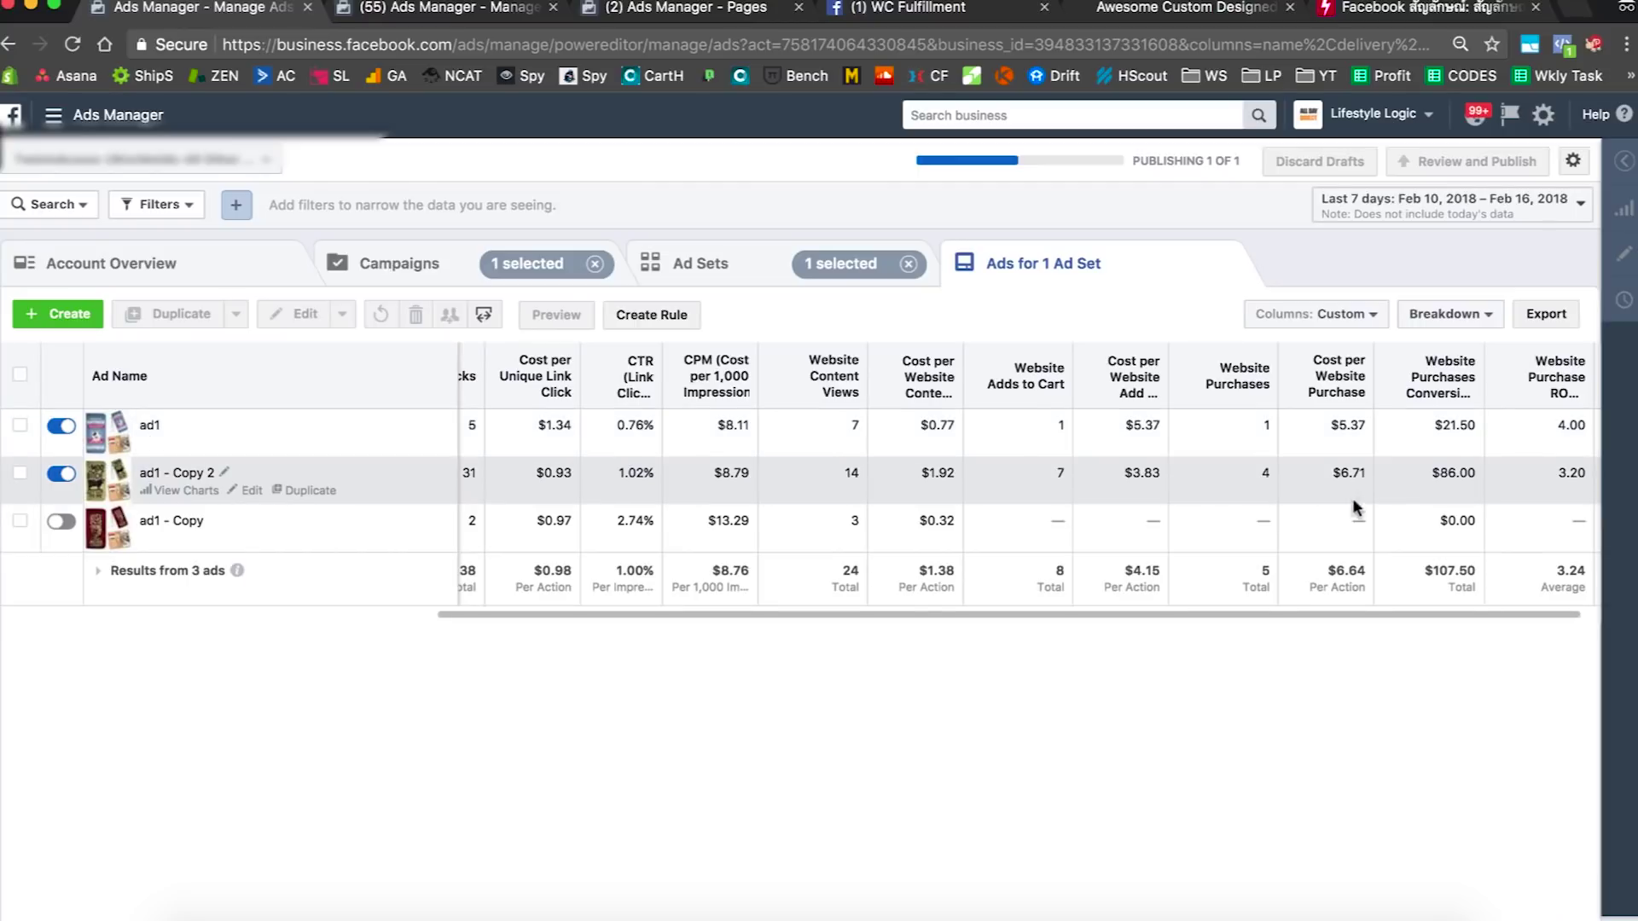
pyautogui.click(1331, 476)
pyautogui.click(1442, 204)
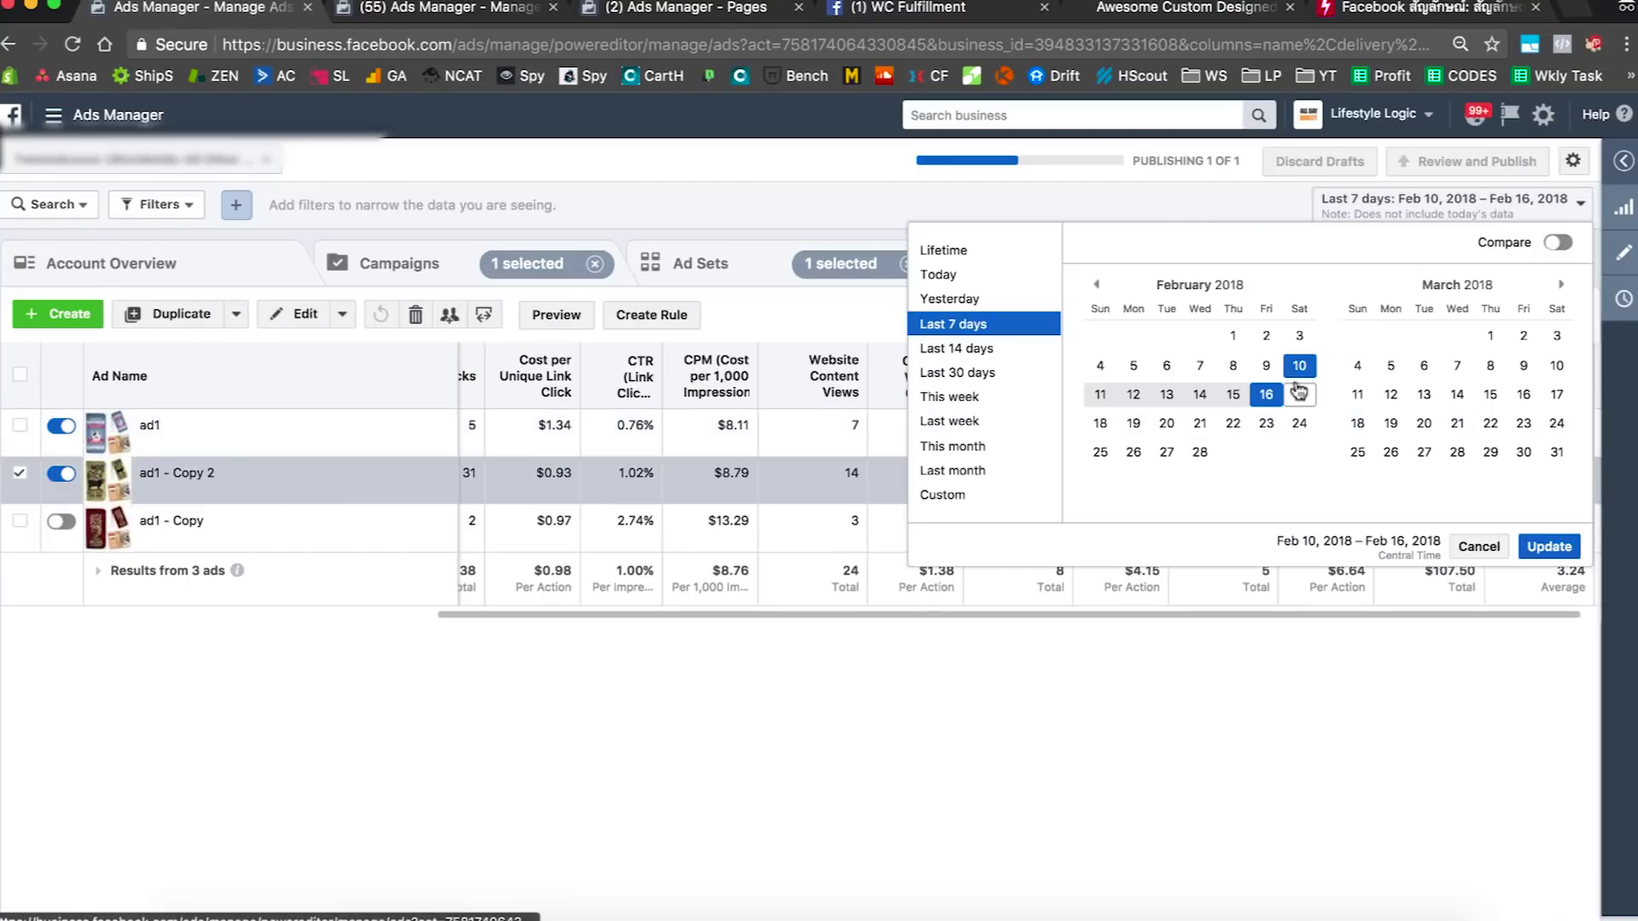
pyautogui.click(1265, 366)
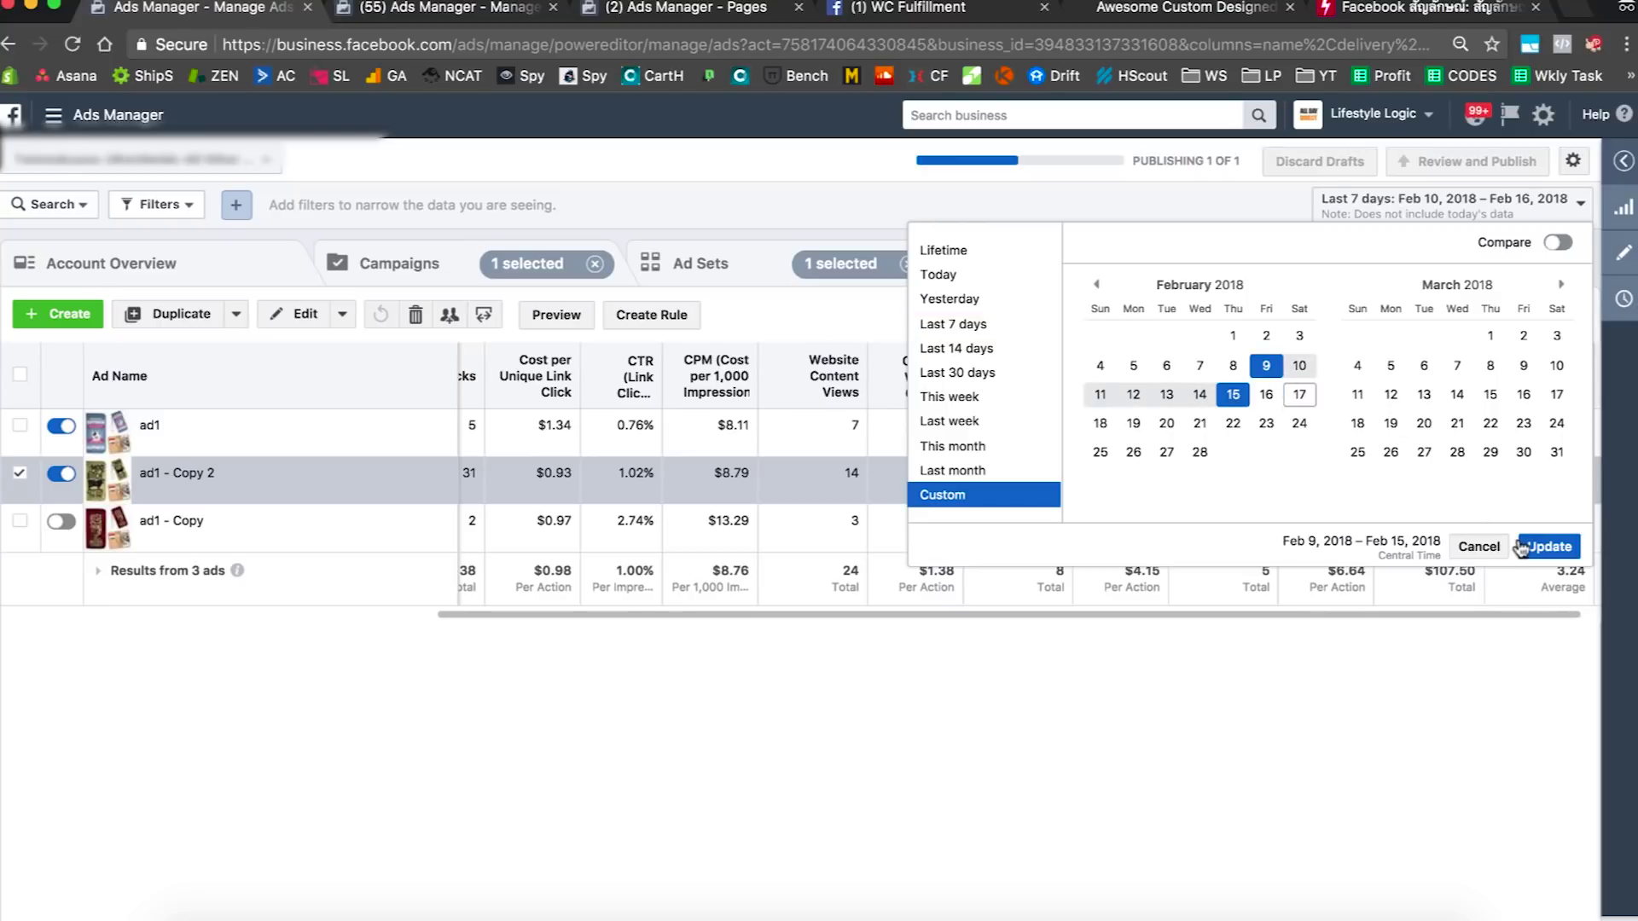
pyautogui.click(1547, 546)
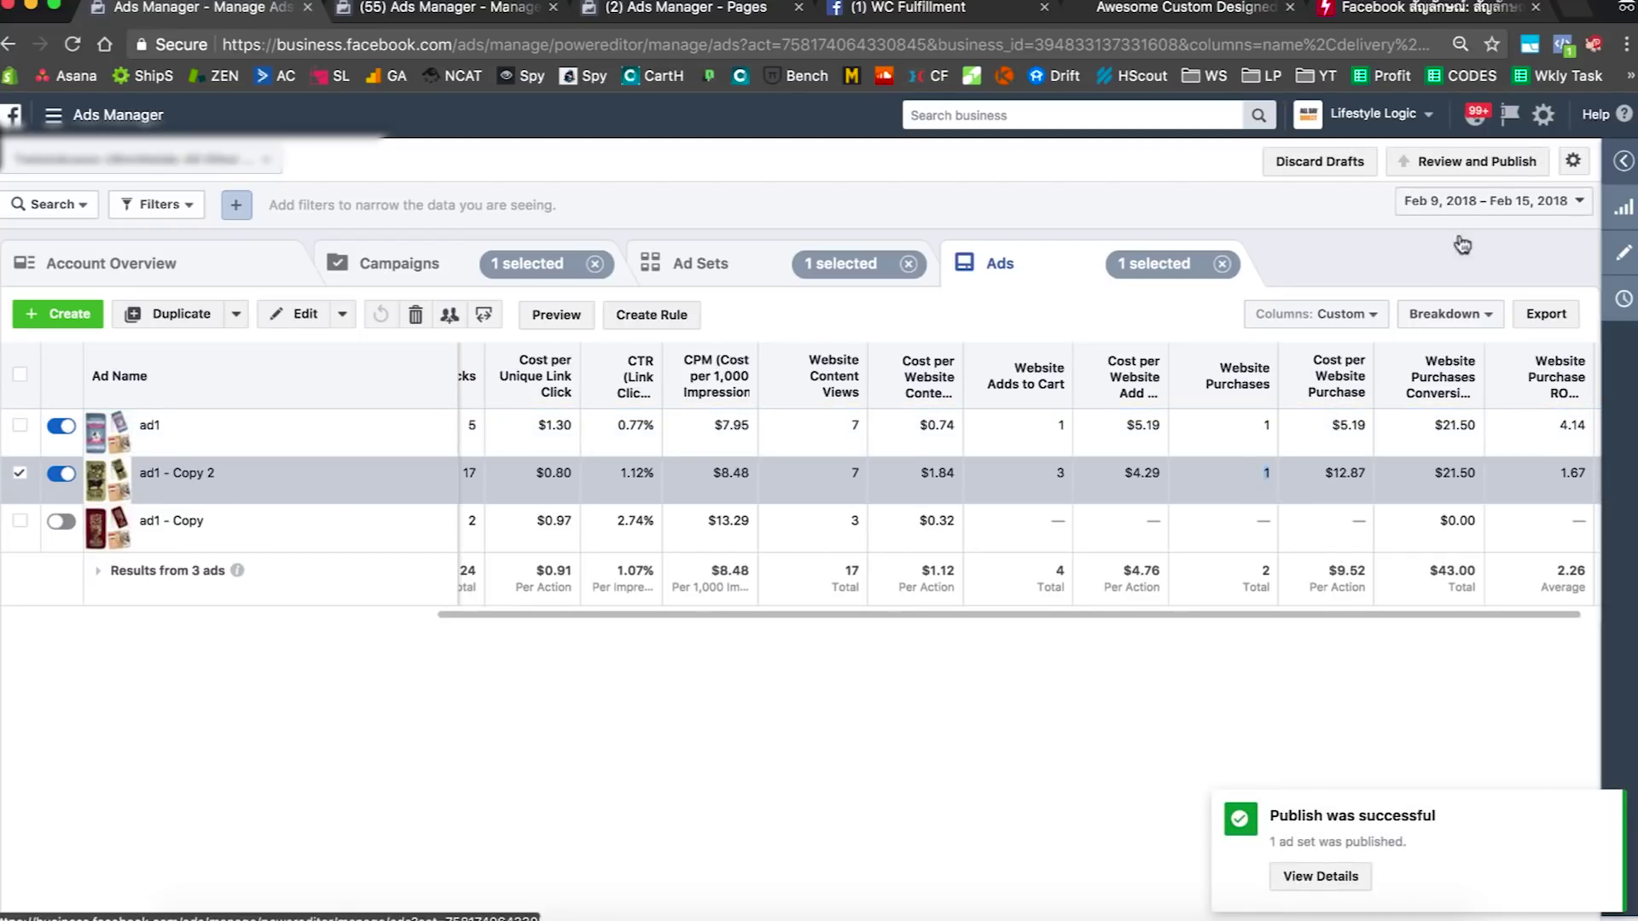
pyautogui.click(1466, 201)
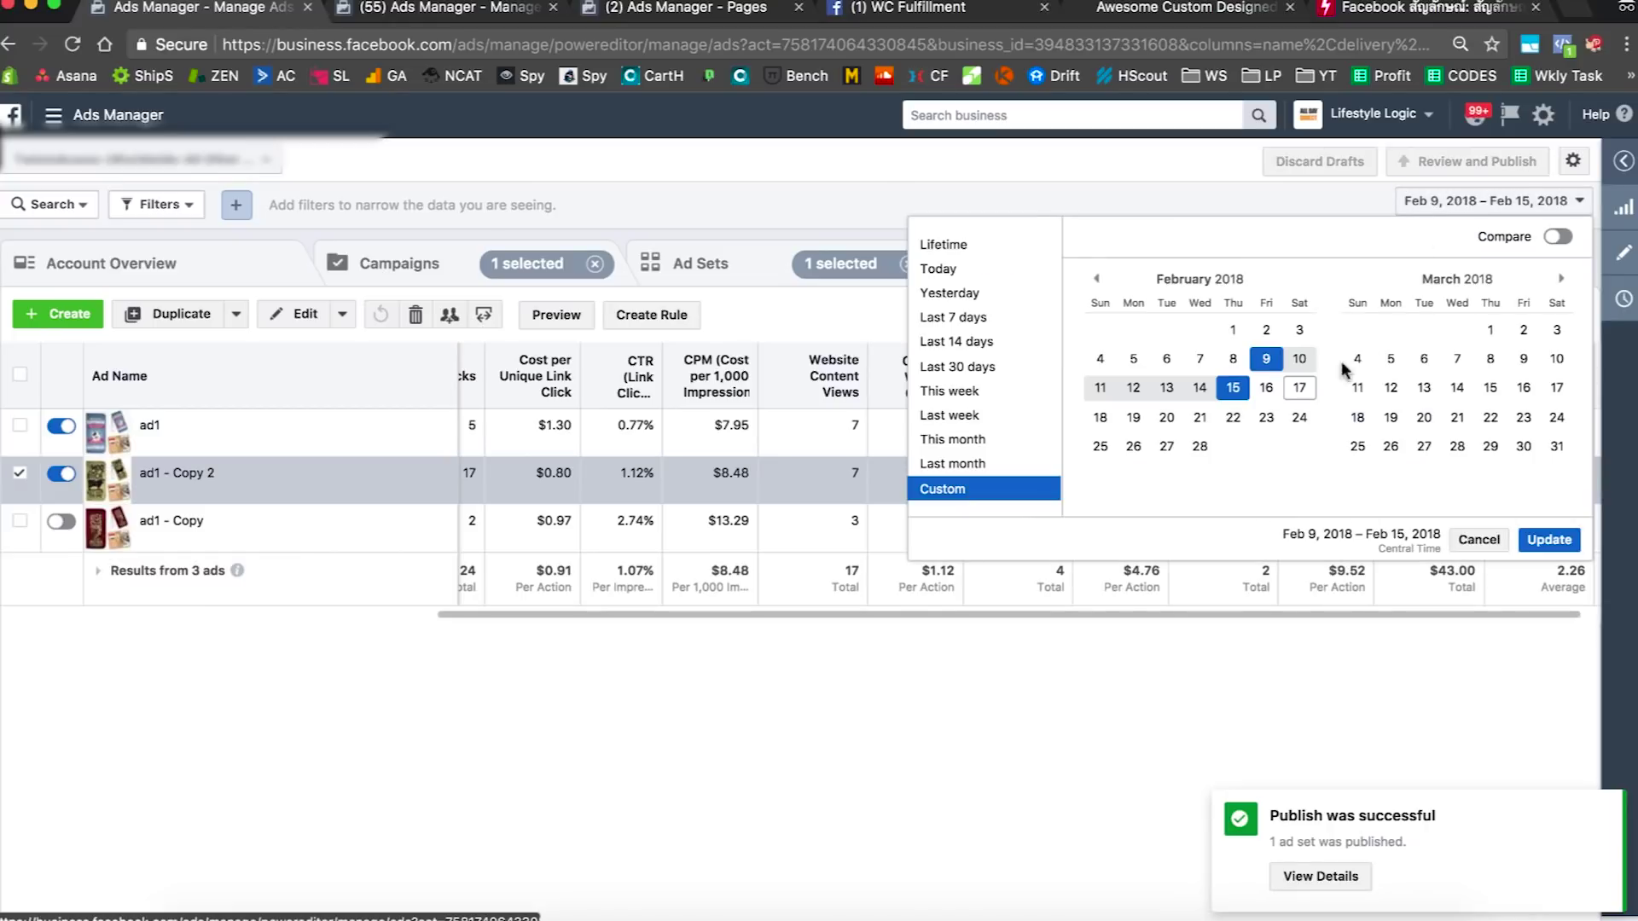
pyautogui.click(1296, 360)
pyautogui.click(1266, 387)
pyautogui.click(1549, 540)
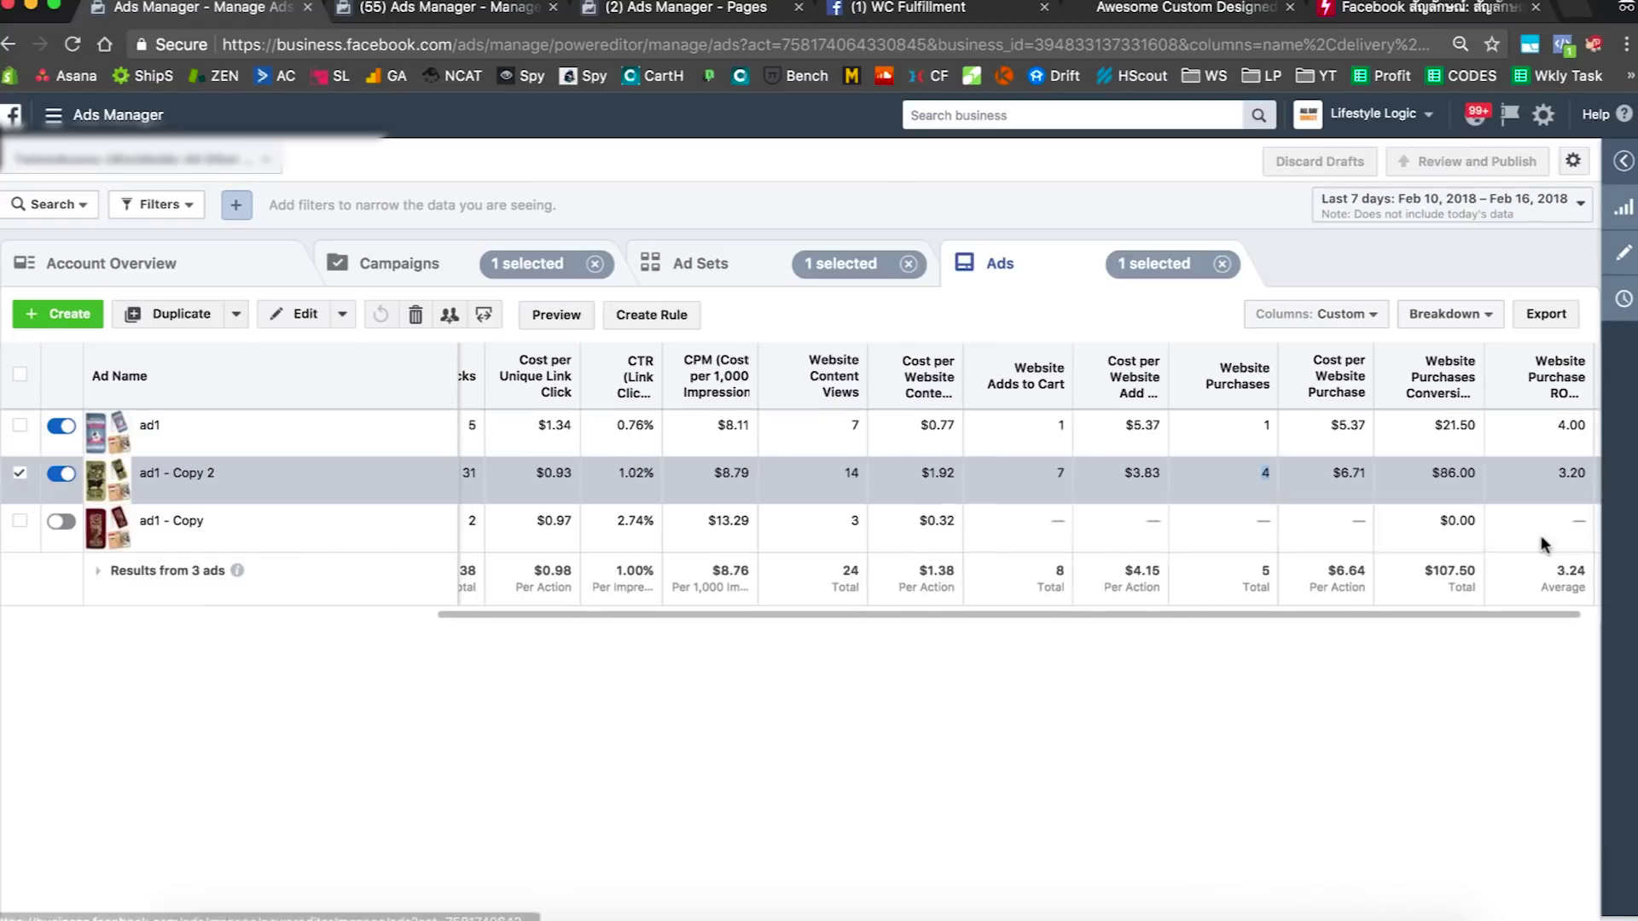
pyautogui.moveTo(819, 426)
pyautogui.moveTo(164, 427)
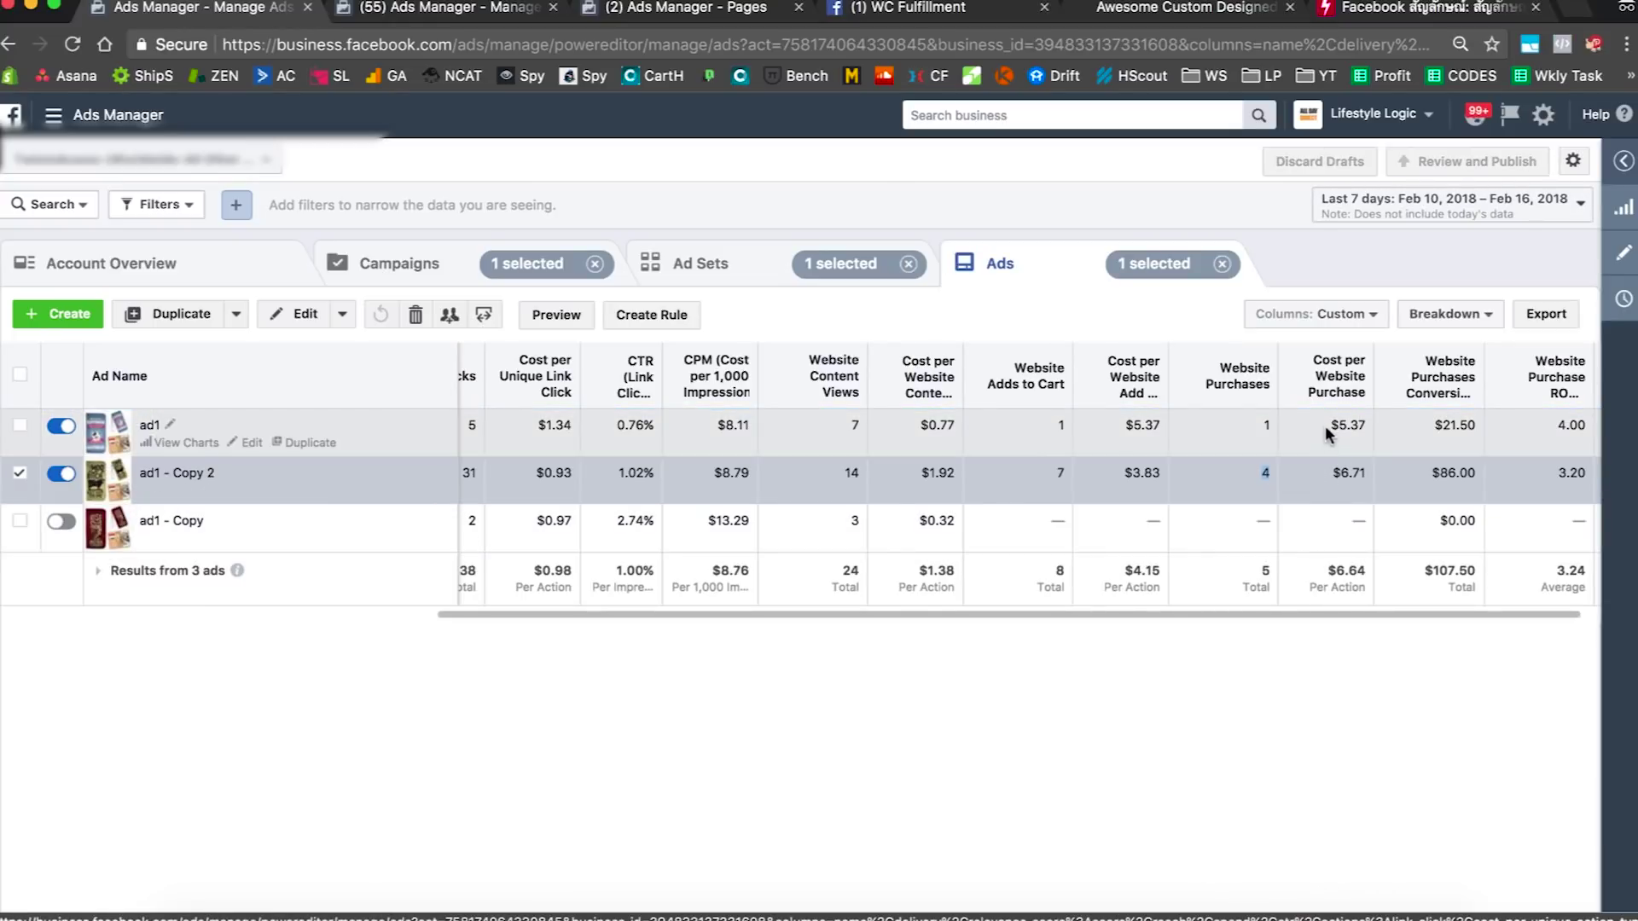
# Step: Turn off ad1 in adset1 - Copy and return to the ad set list
pyautogui.click(61, 426)
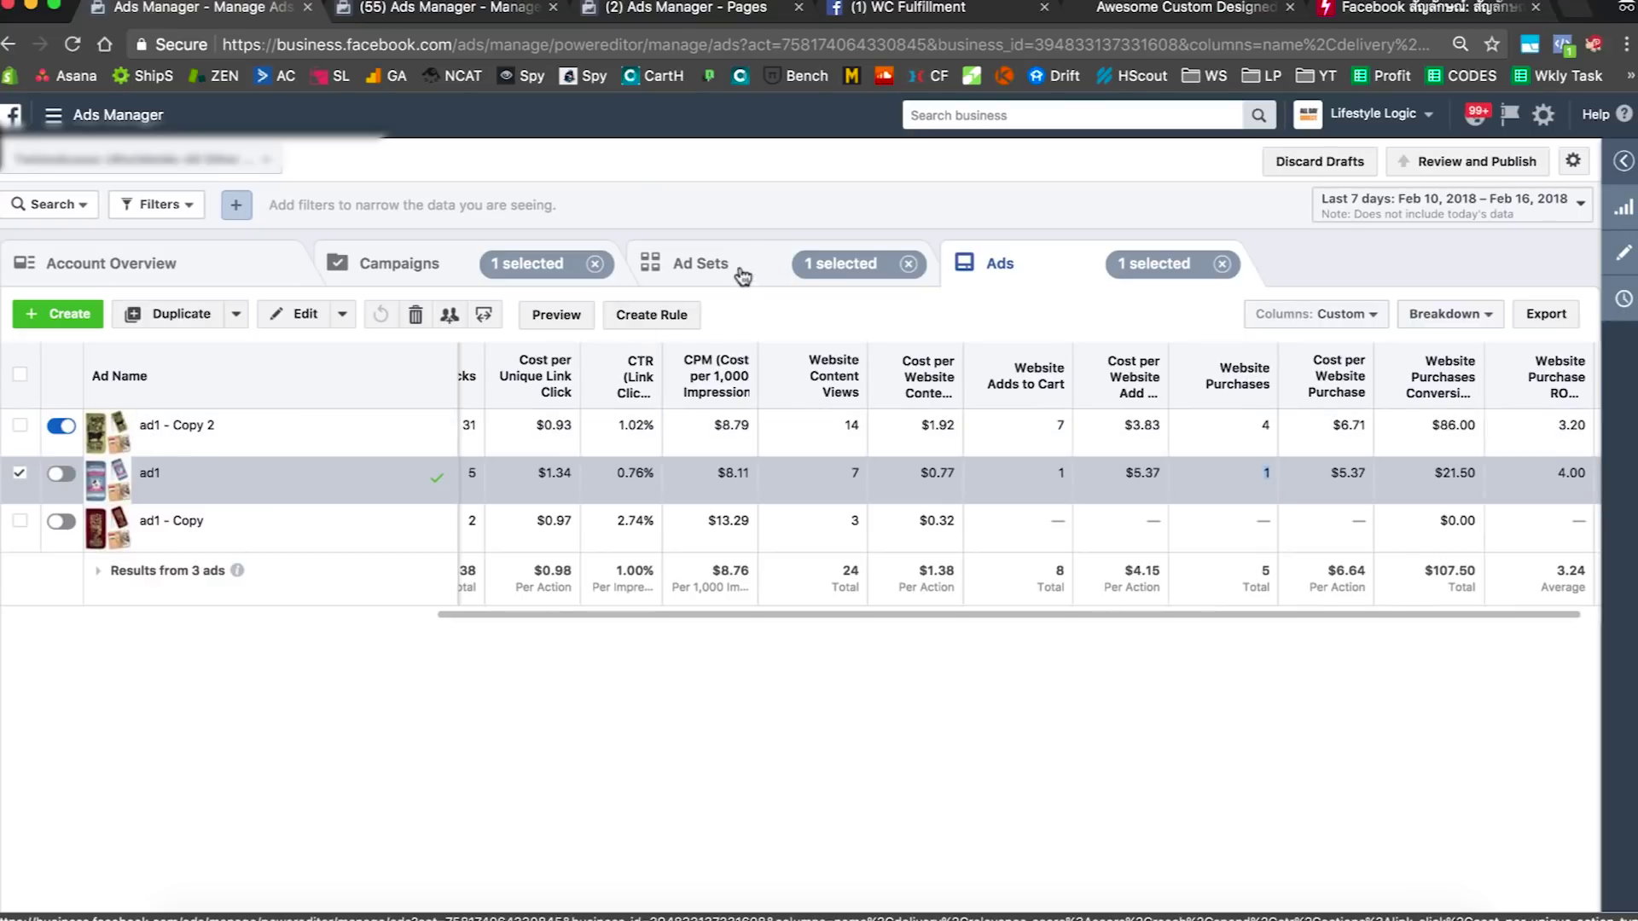
pyautogui.click(740, 275)
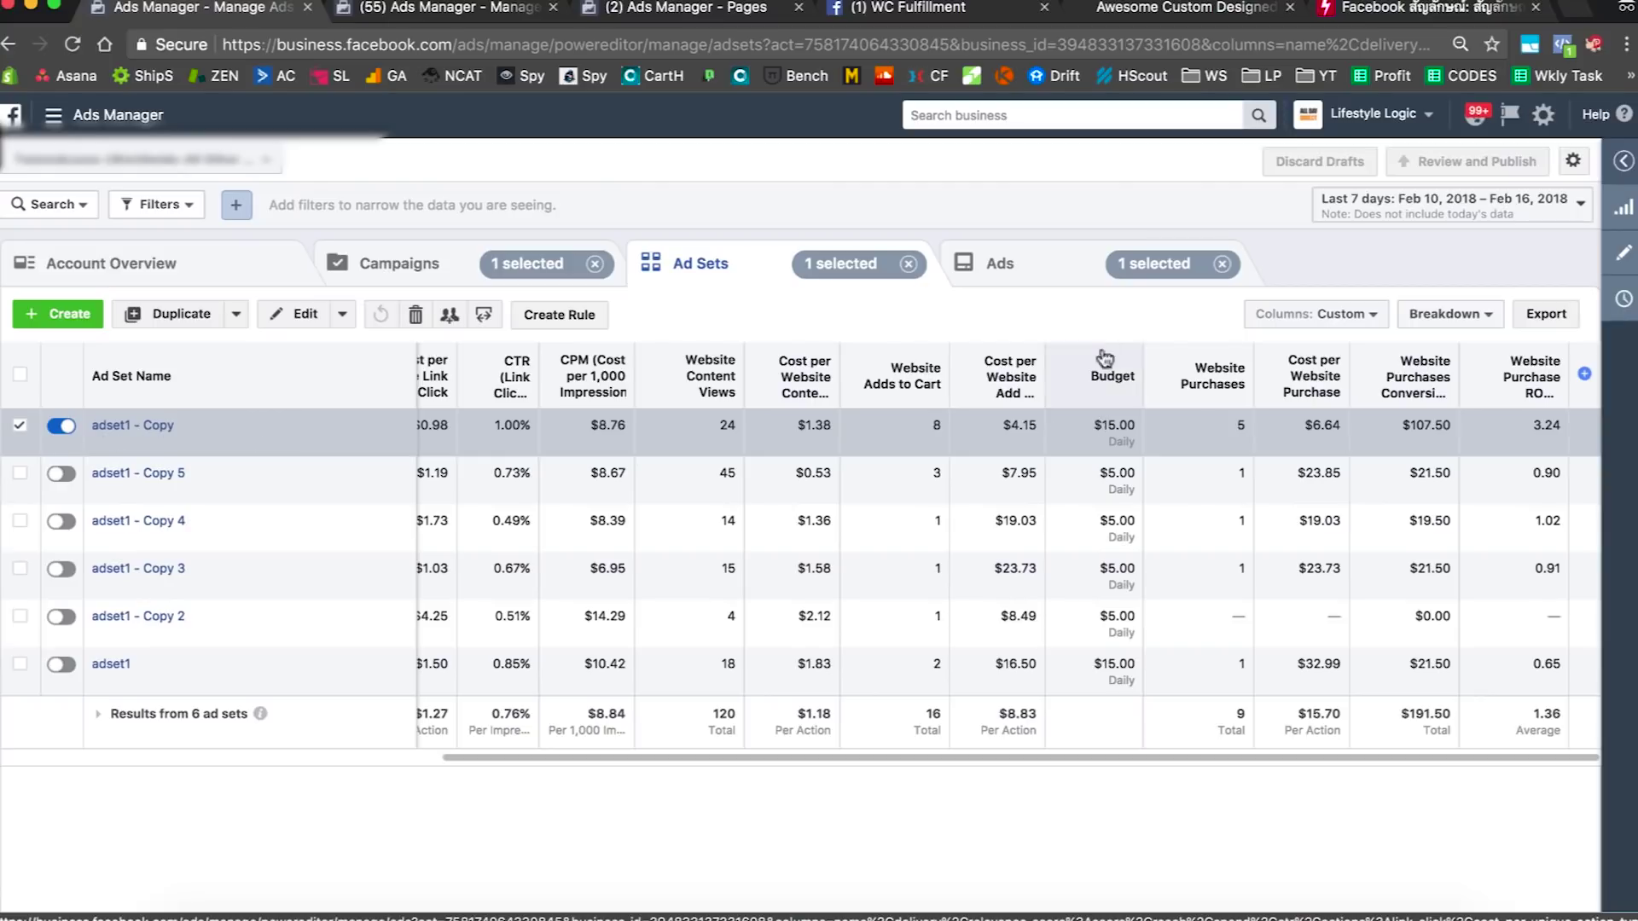
pyautogui.moveTo(134, 427)
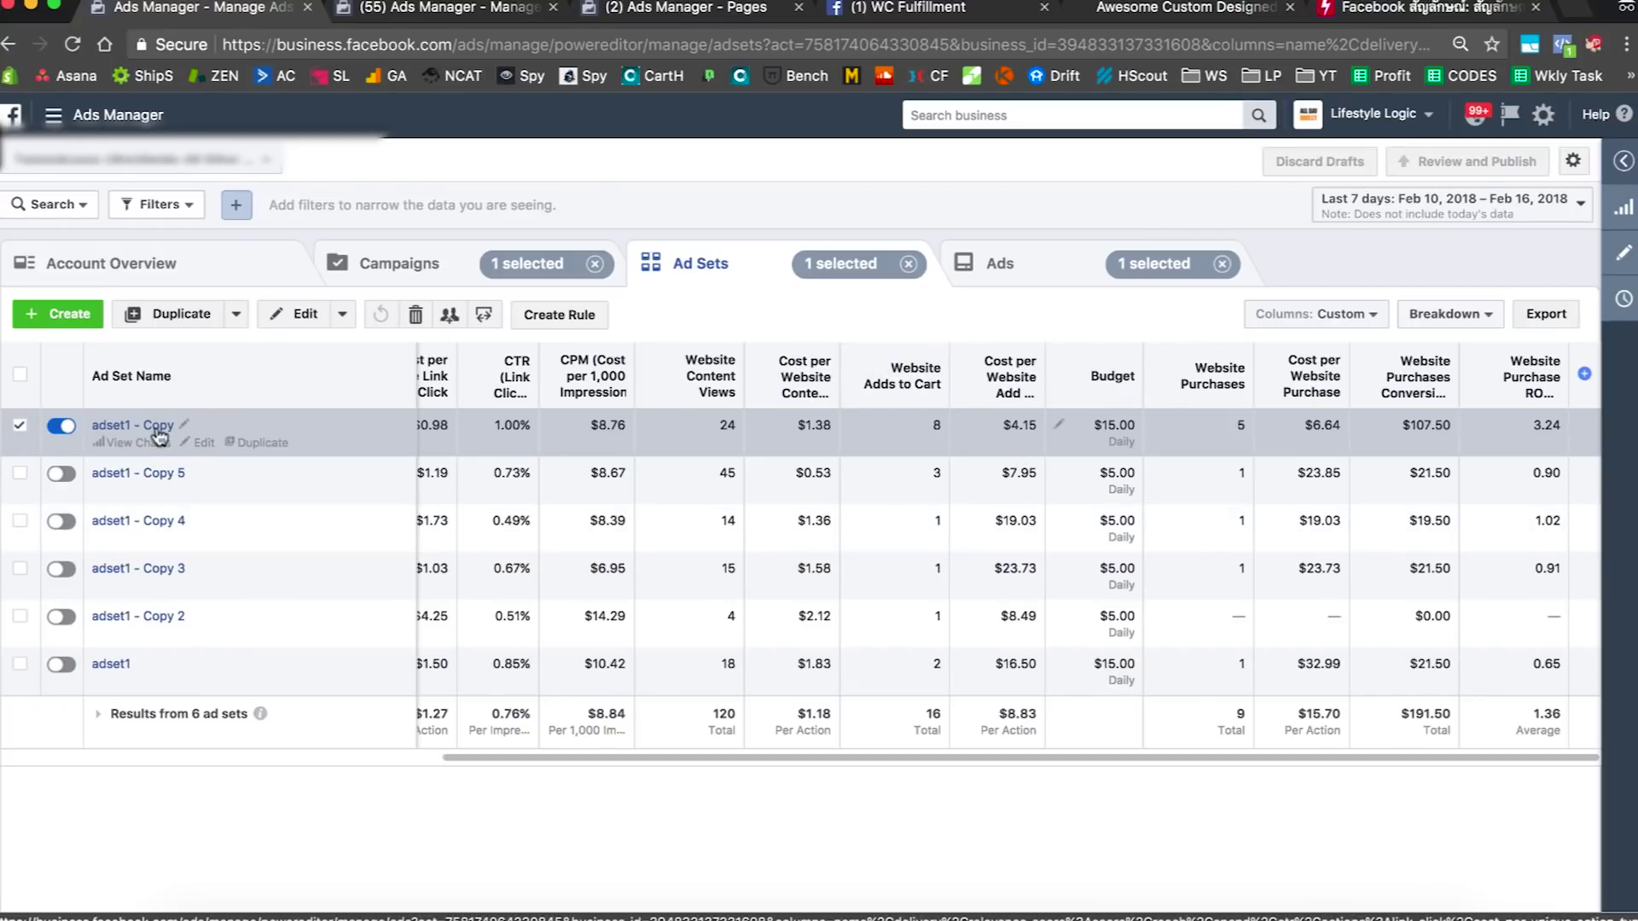
pyautogui.click(135, 426)
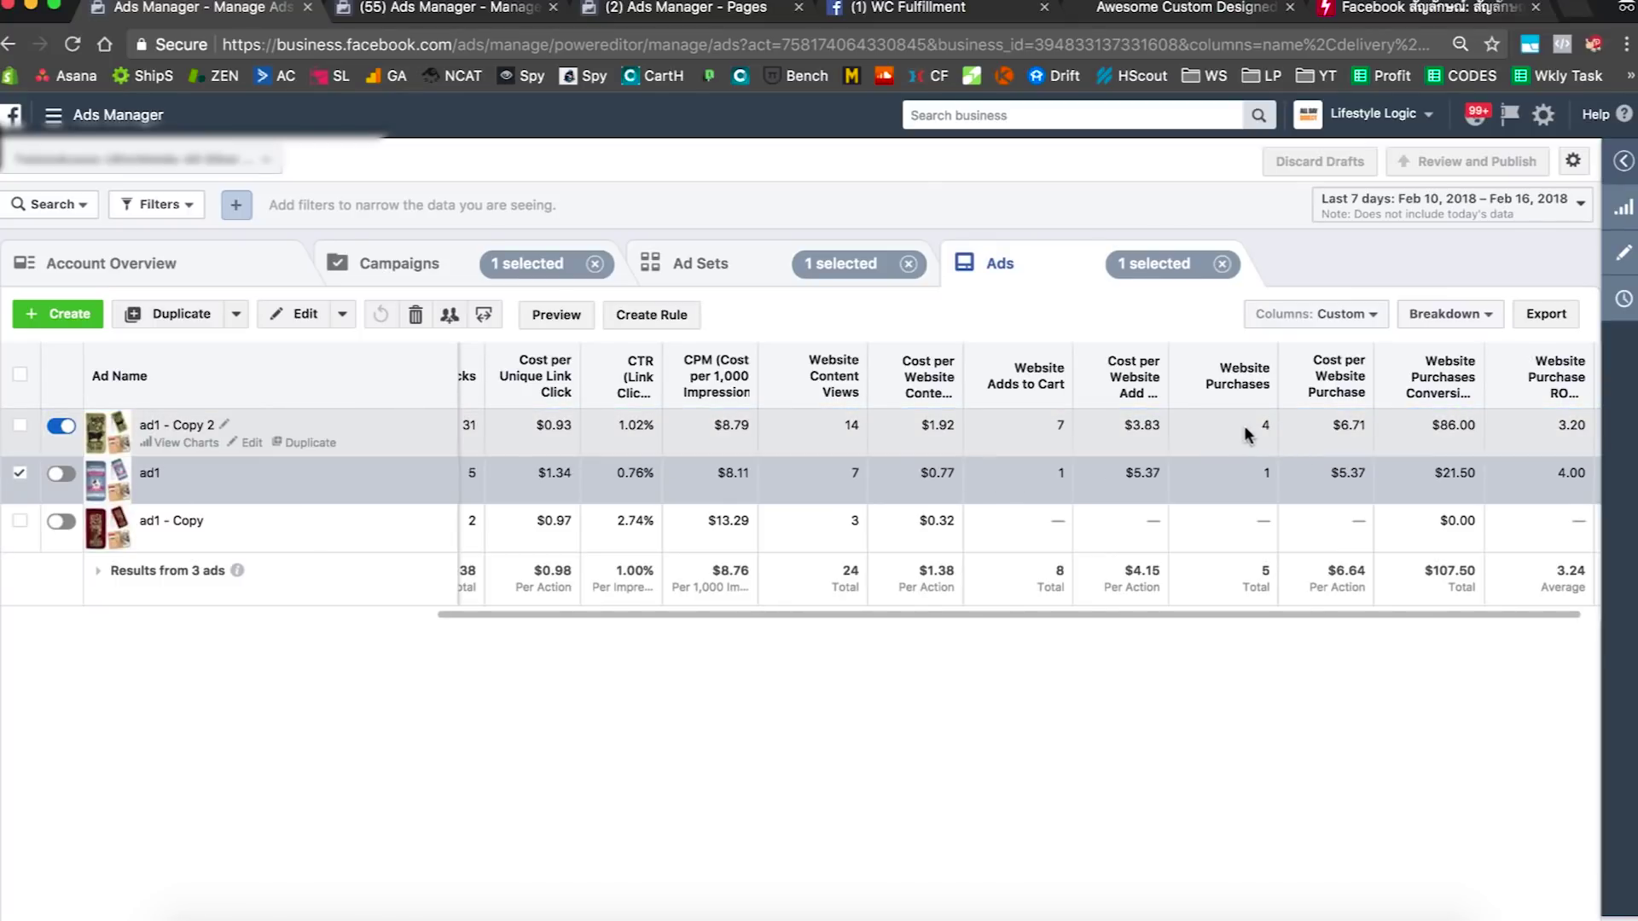
pyautogui.click(732, 277)
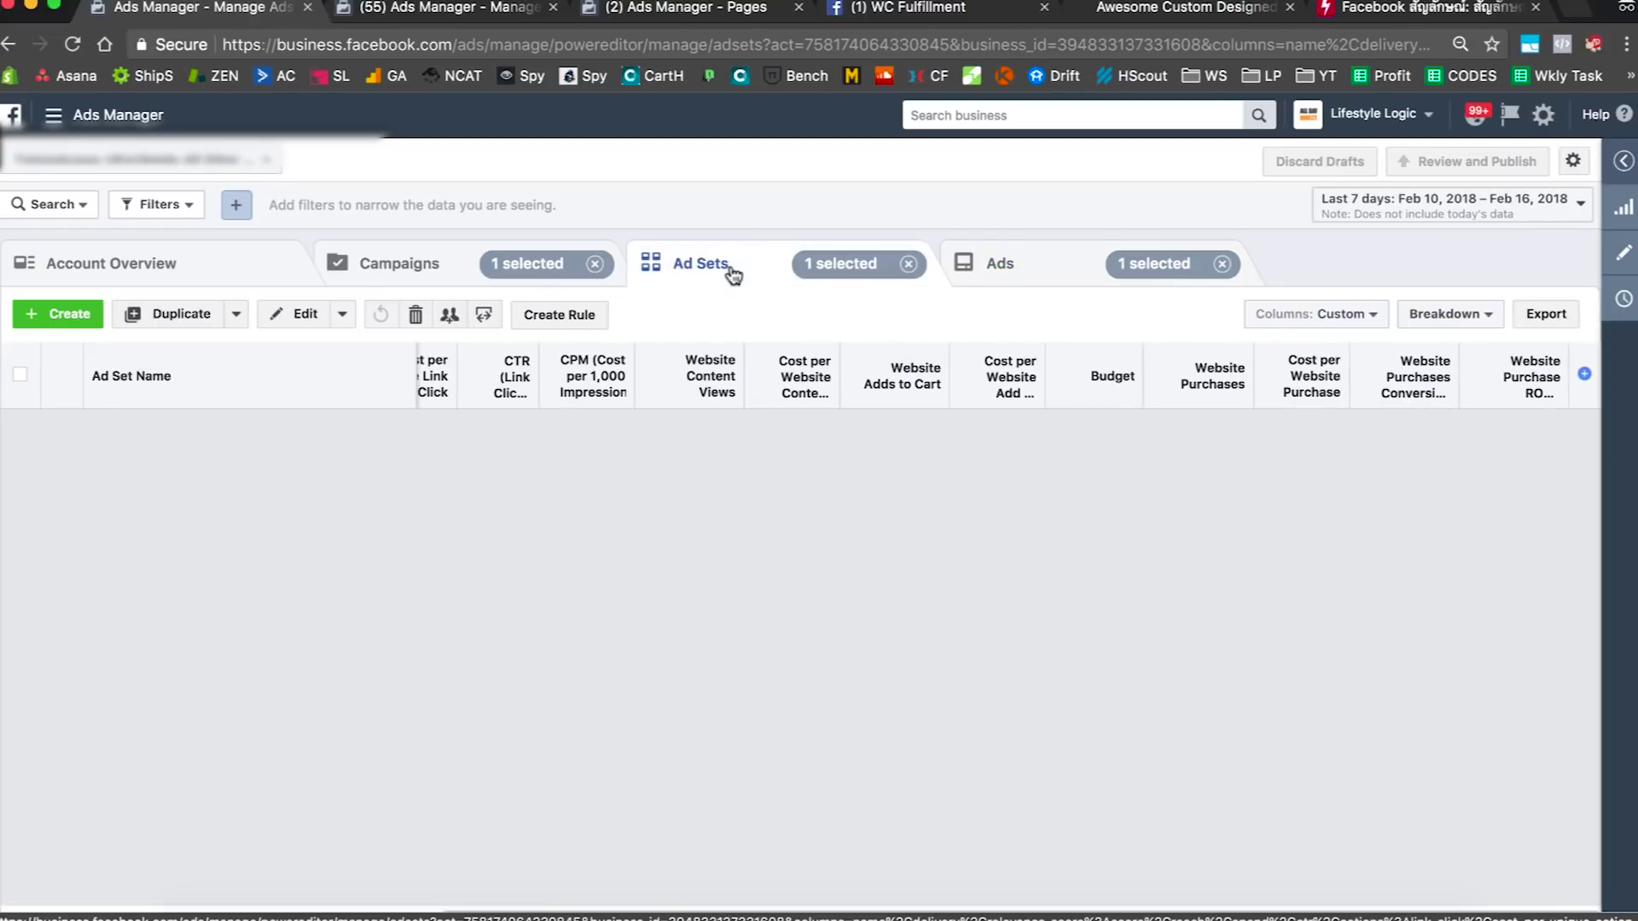